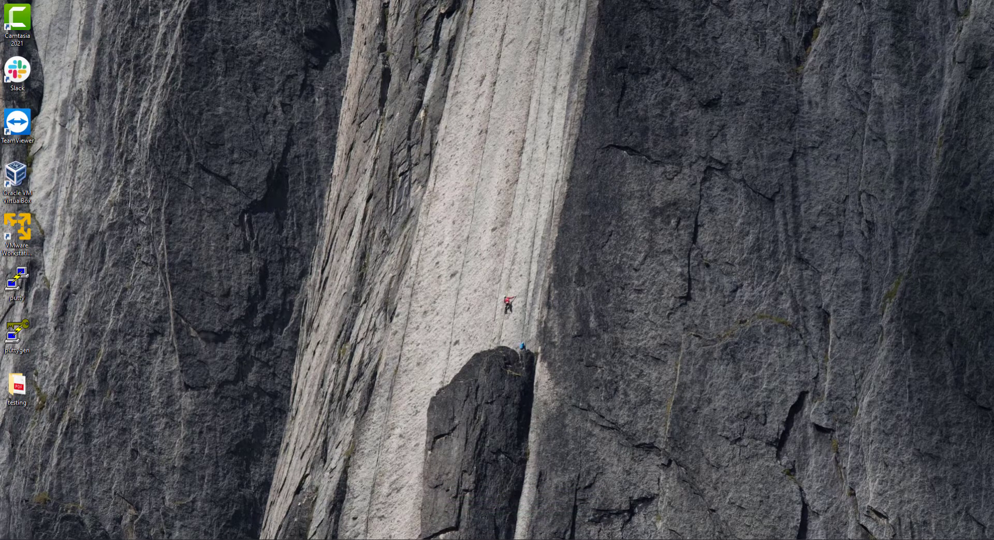
Step: Switch to Chrome, go to the start of the Java SE 11 Archive Downloads page and dismiss the downloads bar
{"action": "left_click", "coordinate": [79, 505]}
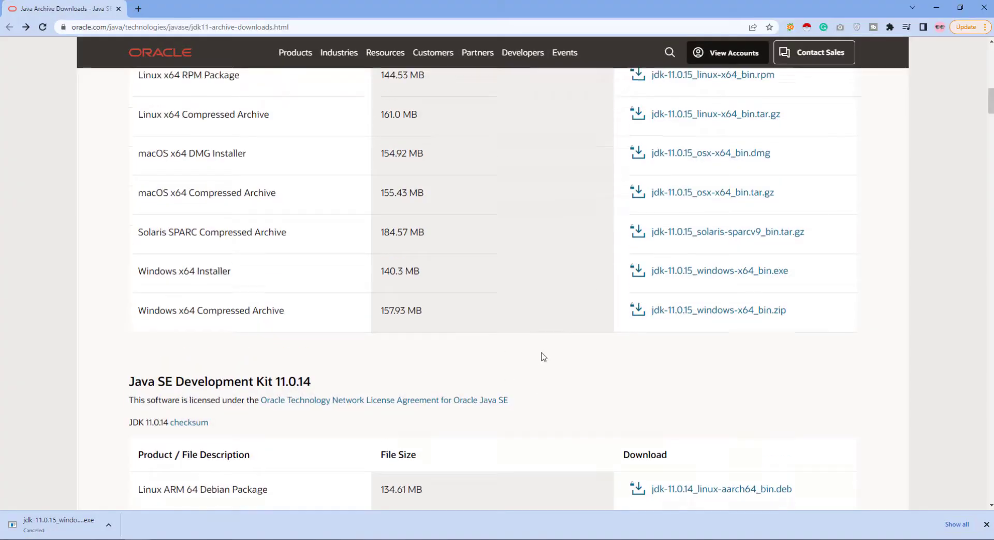
{"action": "key", "text": "Home"}
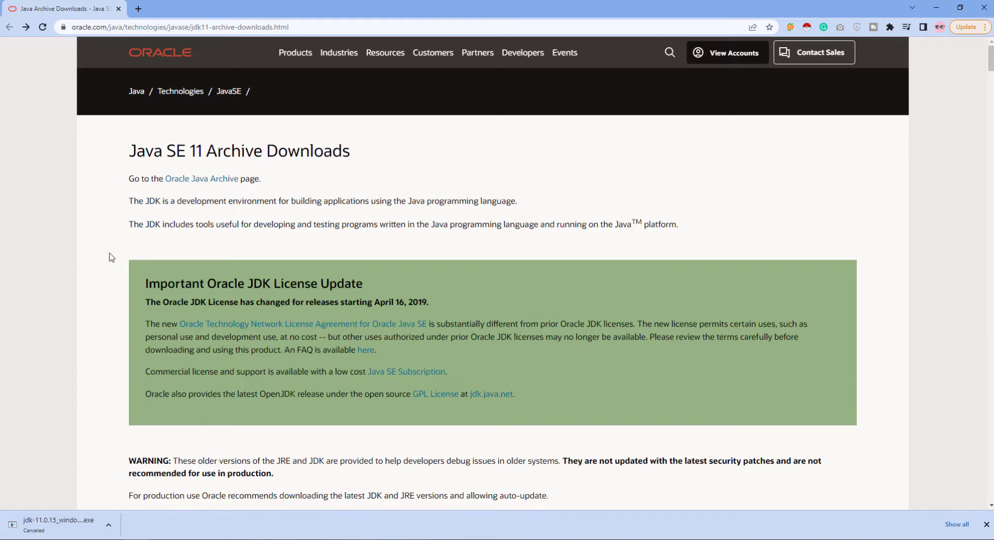
{"action": "left_click", "coordinate": [987, 524]}
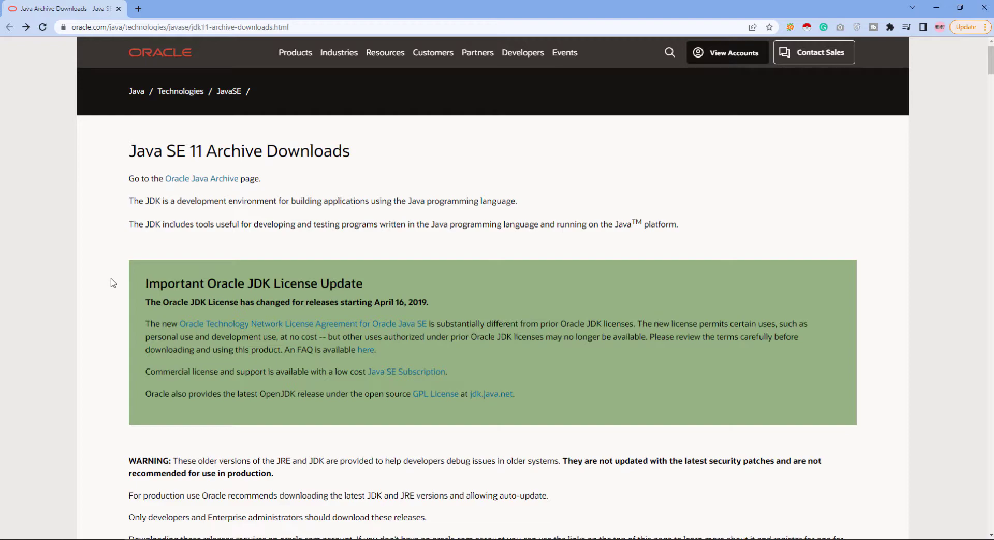
Step: Examine the Java SE Development Kit 11.0.15 section and its list of download packages
{"action": "scroll", "coordinate": [113, 306], "scroll_direction": "down", "scroll_amount": 9}
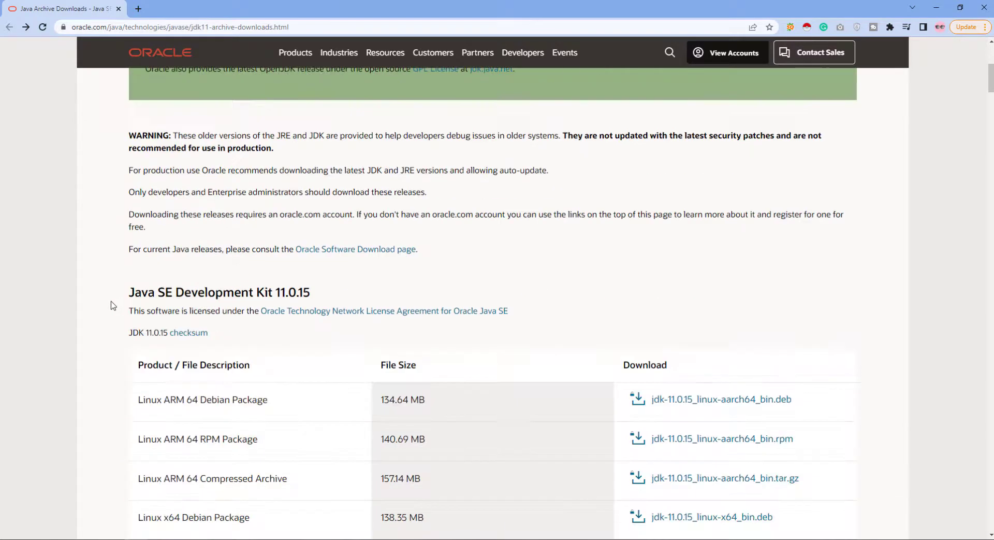
{"action": "scroll", "coordinate": [113, 306], "scroll_direction": "up", "scroll_amount": 10}
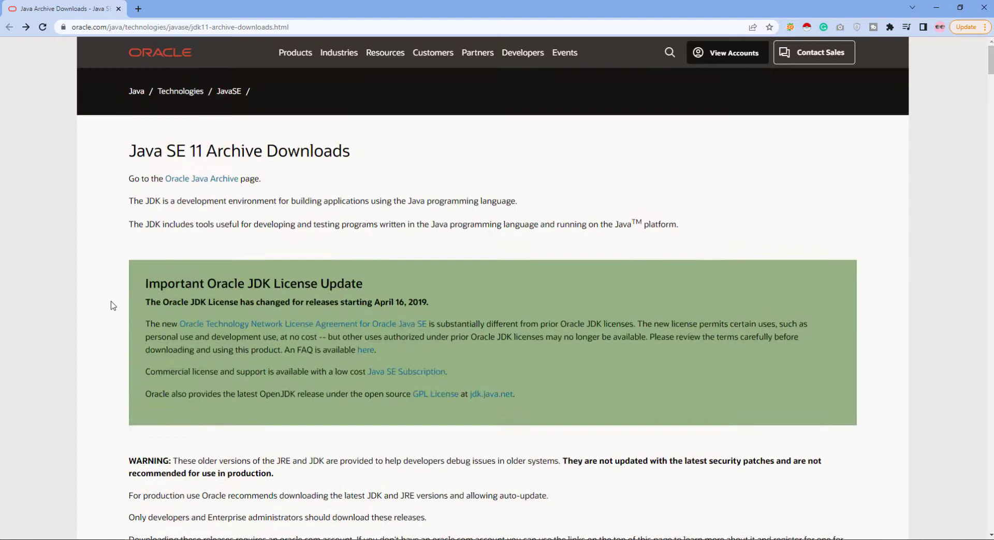
{"action": "scroll", "coordinate": [113, 306], "scroll_direction": "down", "scroll_amount": 15}
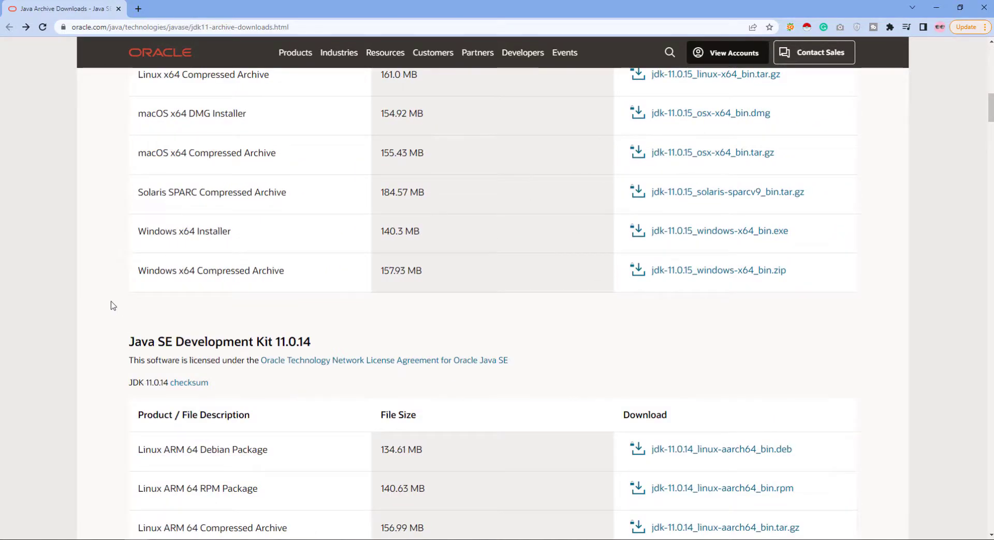
{"action": "scroll", "coordinate": [113, 305], "scroll_direction": "up", "scroll_amount": 13}
{"action": "scroll", "coordinate": [138, 383], "scroll_direction": "down", "scroll_amount": 2}
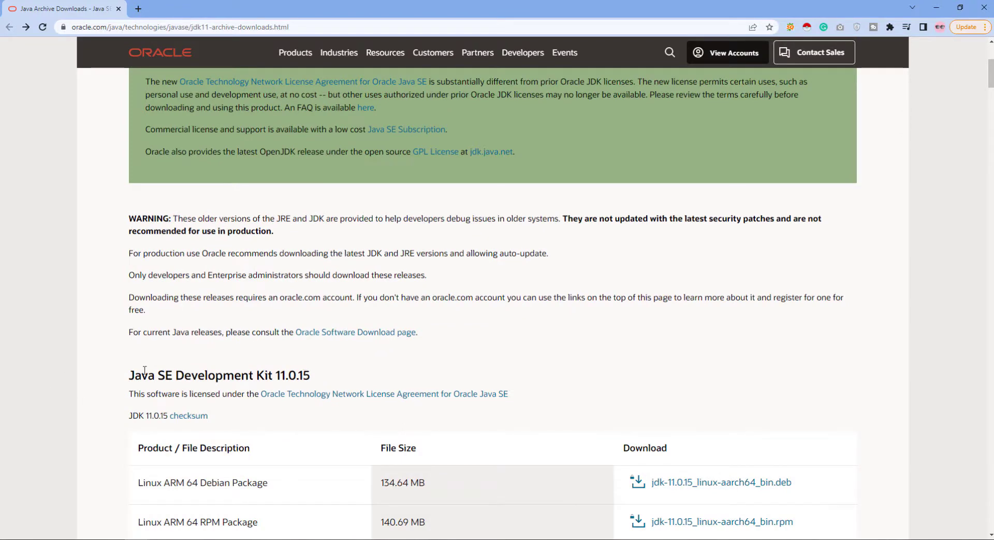
{"action": "left_click_drag", "start_coordinate": [122, 377], "coordinate": [334, 381]}
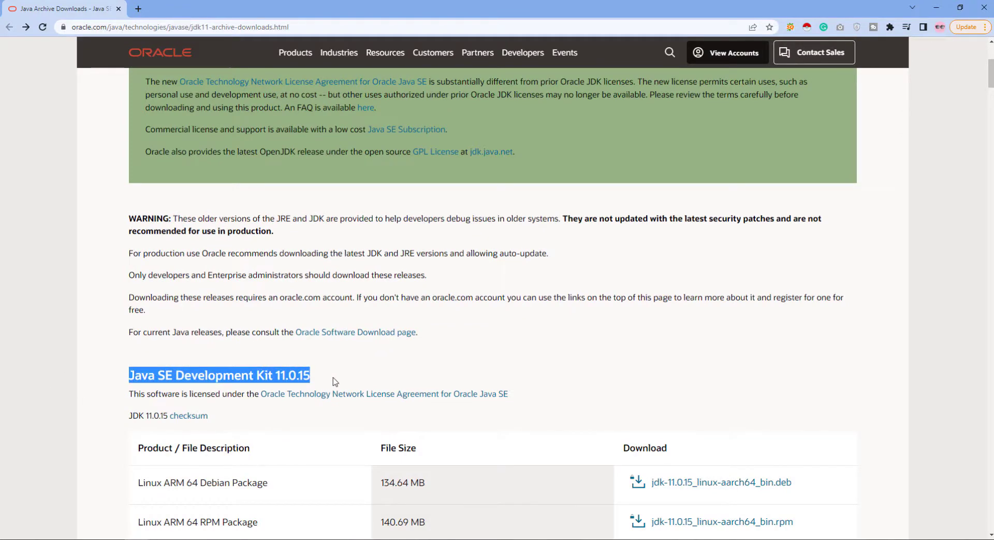
{"action": "scroll", "coordinate": [314, 466], "scroll_direction": "down", "scroll_amount": 5}
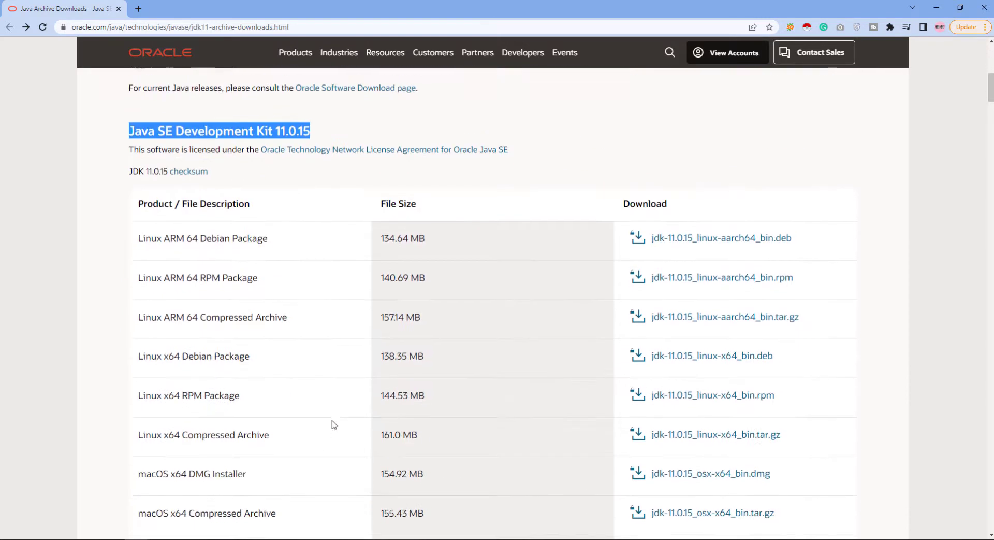
{"action": "scroll", "coordinate": [334, 424], "scroll_direction": "down", "scroll_amount": 5}
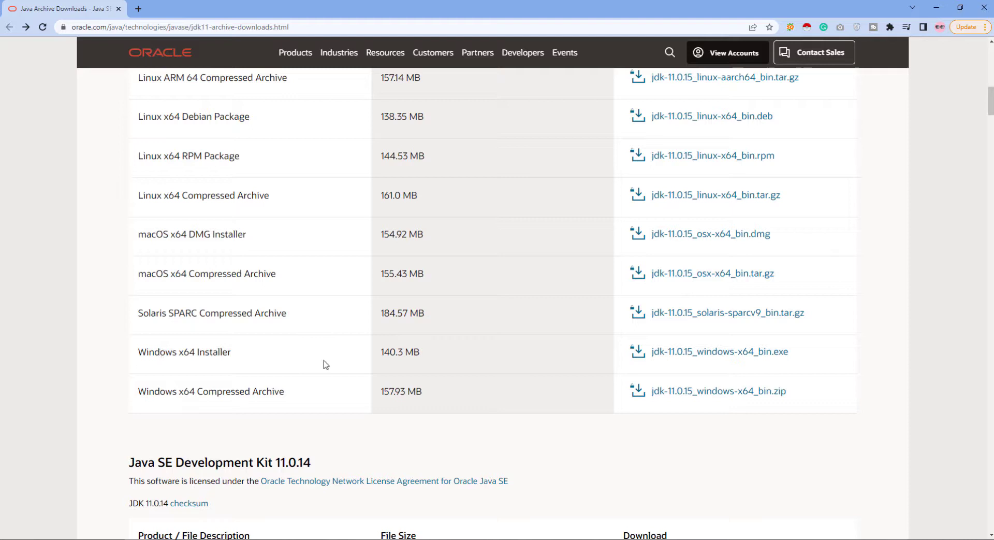
Step: Accept the Oracle license agreement and download the Windows x64 installer jdk-11.0.15_windows-x64_bin.exe
{"action": "left_click", "coordinate": [693, 356]}
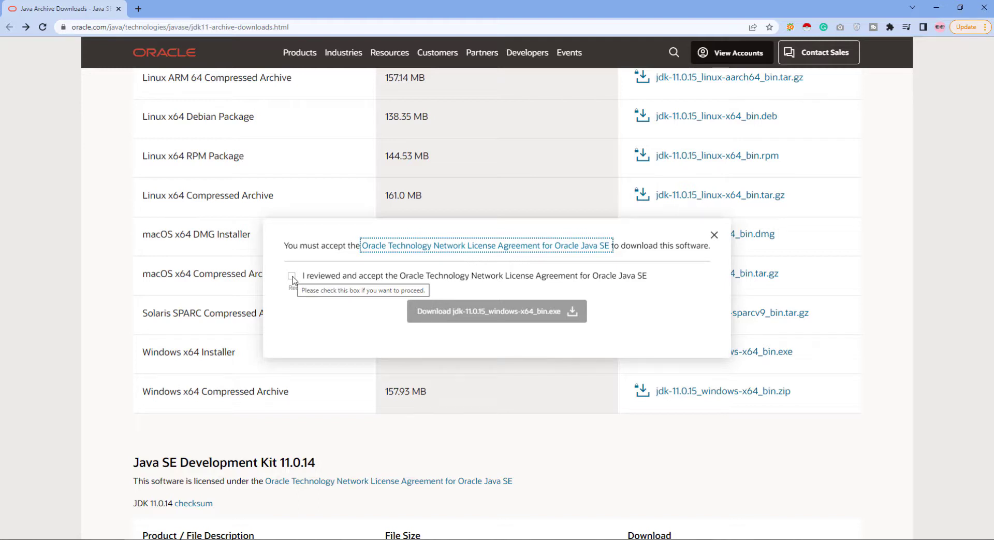
{"action": "left_click", "coordinate": [292, 278]}
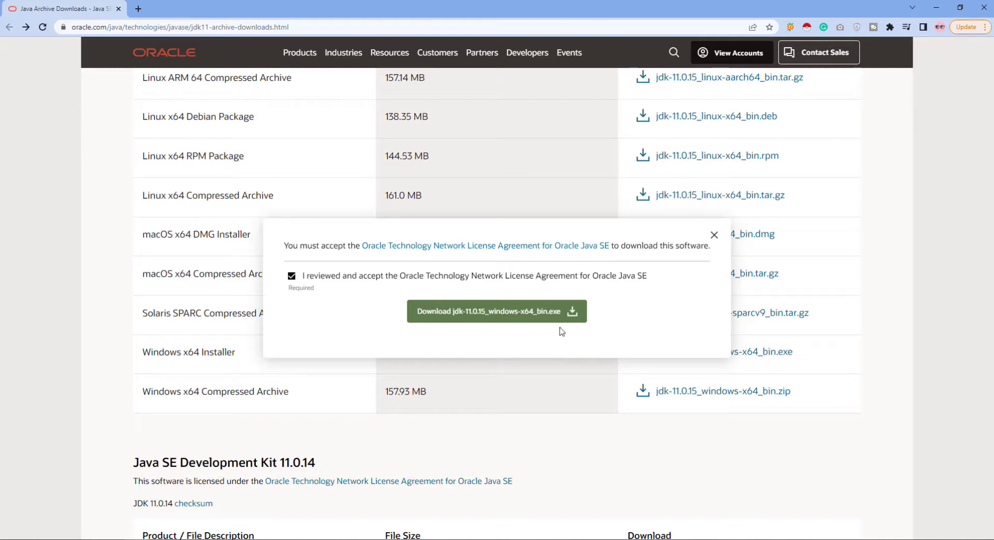
{"action": "left_click", "coordinate": [500, 311]}
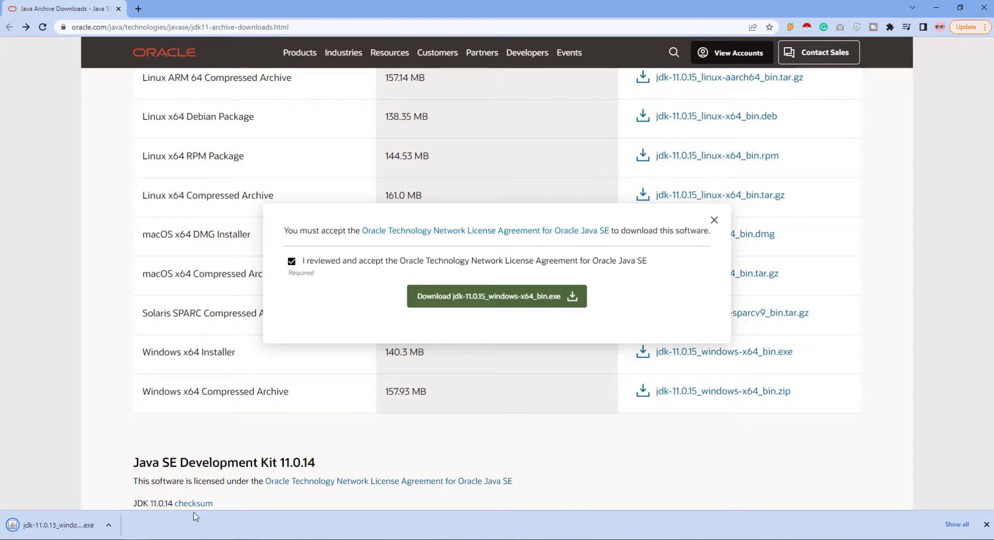
Step: Run the downloaded JDK 11.0.15 installer and complete the installation in C:\Program Files\Java\jdk-11.0.15\
{"action": "left_click", "coordinate": [57, 525]}
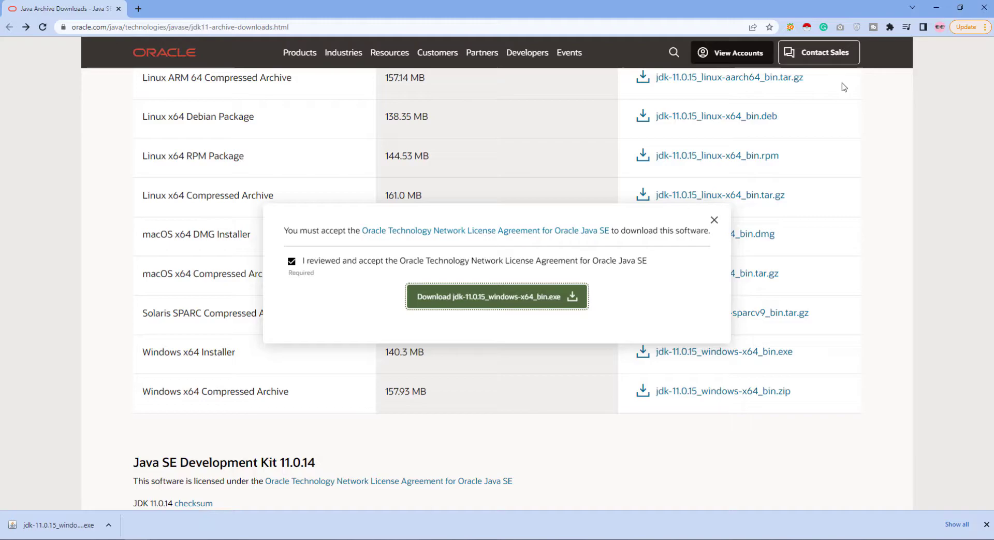
{"action": "left_click", "coordinate": [937, 8]}
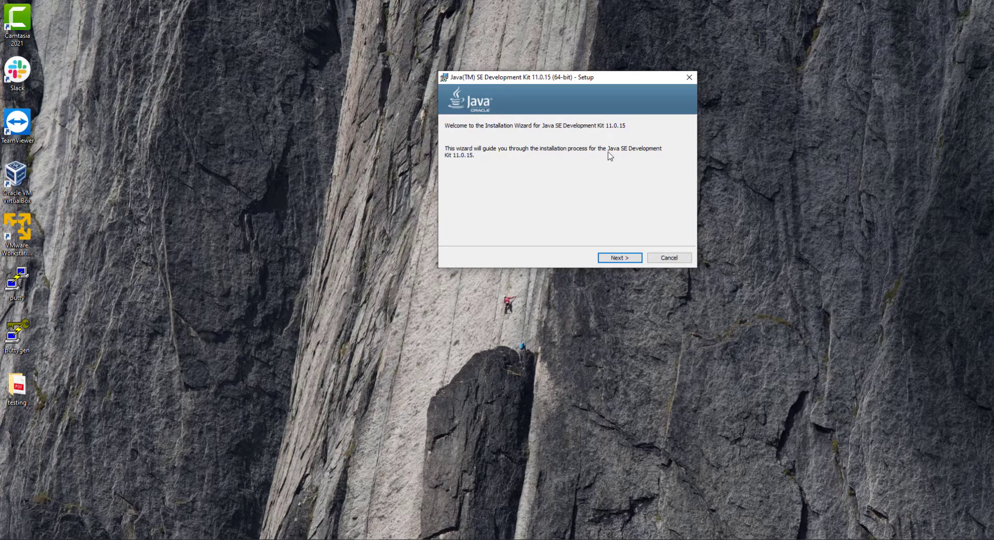
{"action": "left_click", "coordinate": [621, 261]}
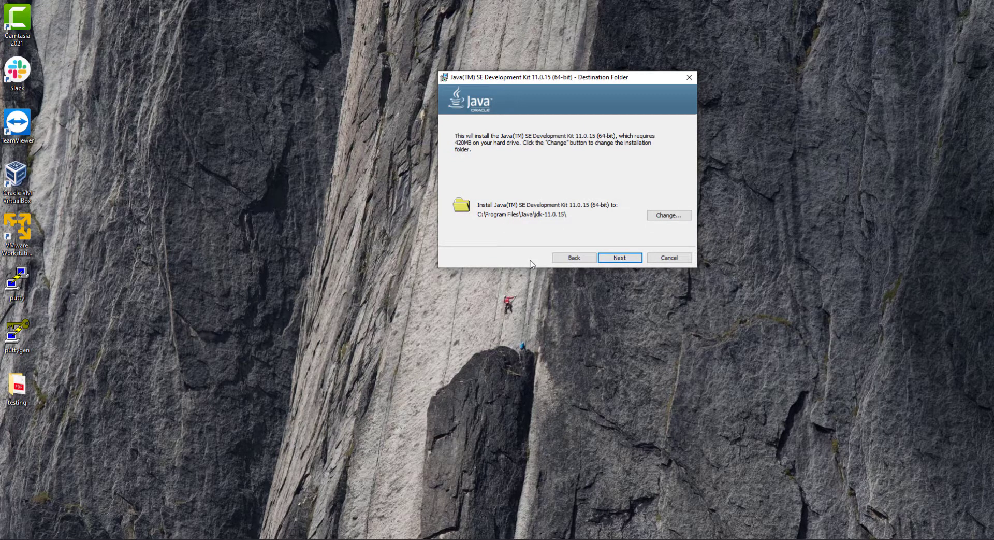
{"action": "left_click", "coordinate": [627, 261]}
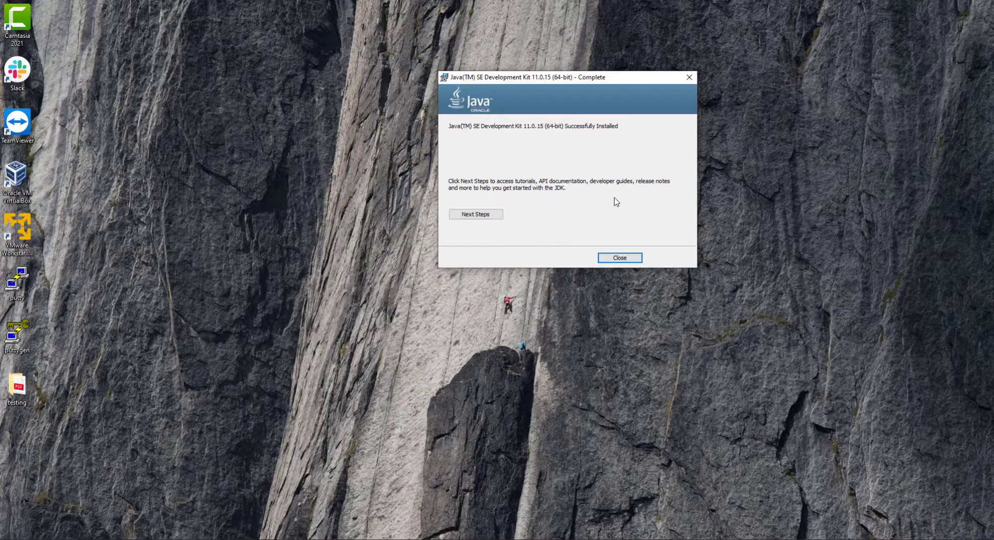
{"action": "left_click", "coordinate": [621, 260]}
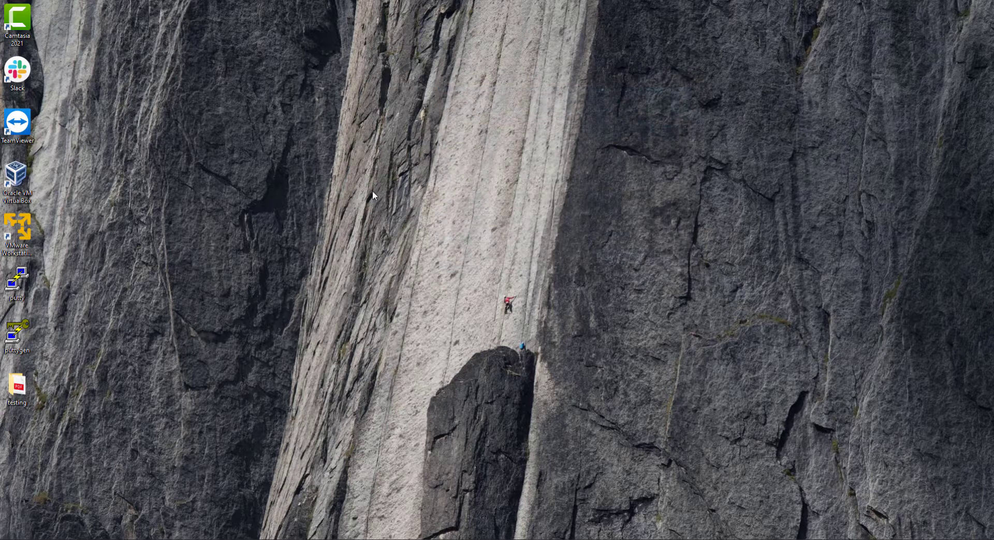
{"action": "right_click", "coordinate": [296, 230]}
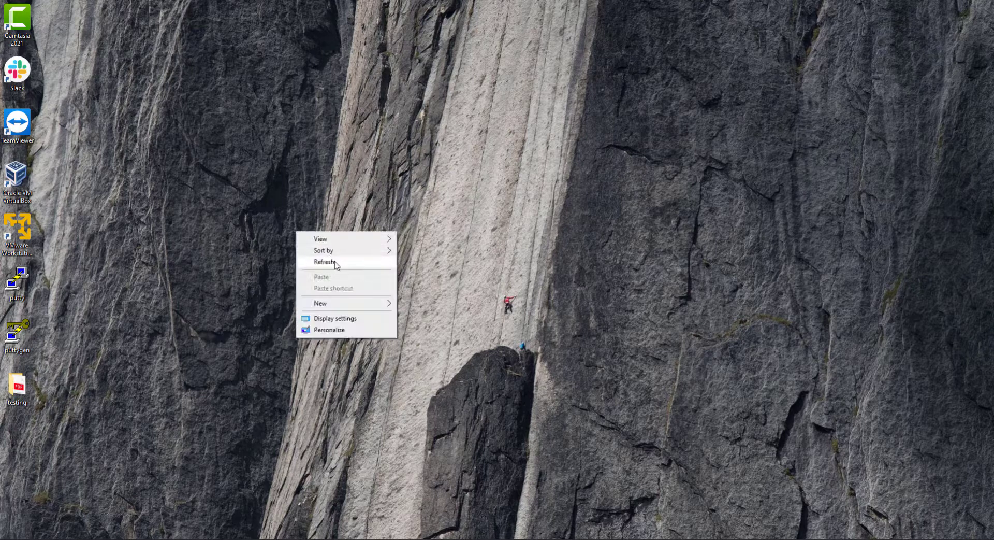
{"action": "left_click", "coordinate": [335, 261]}
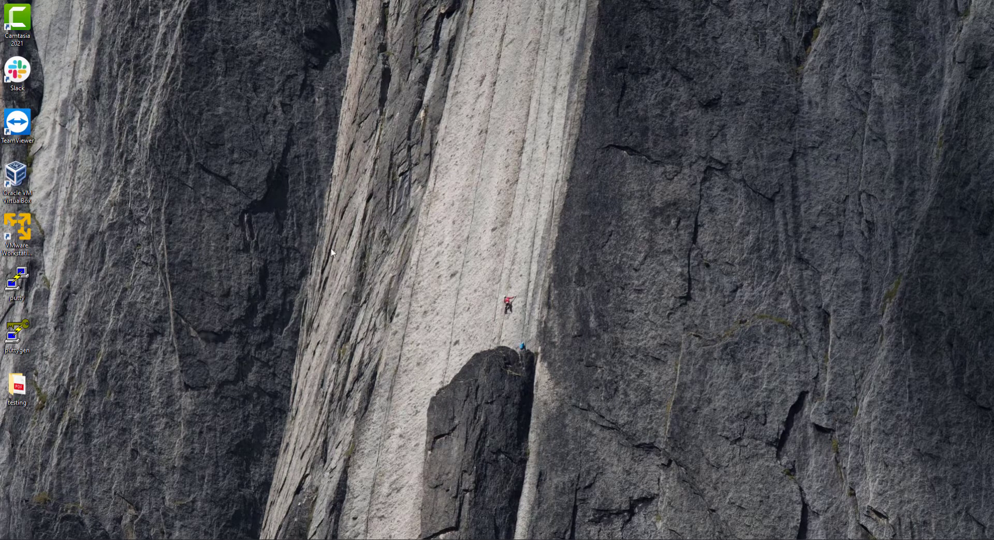
Step: Open Control Panel and go to its System and Security category
{"action": "key", "text": "super"}
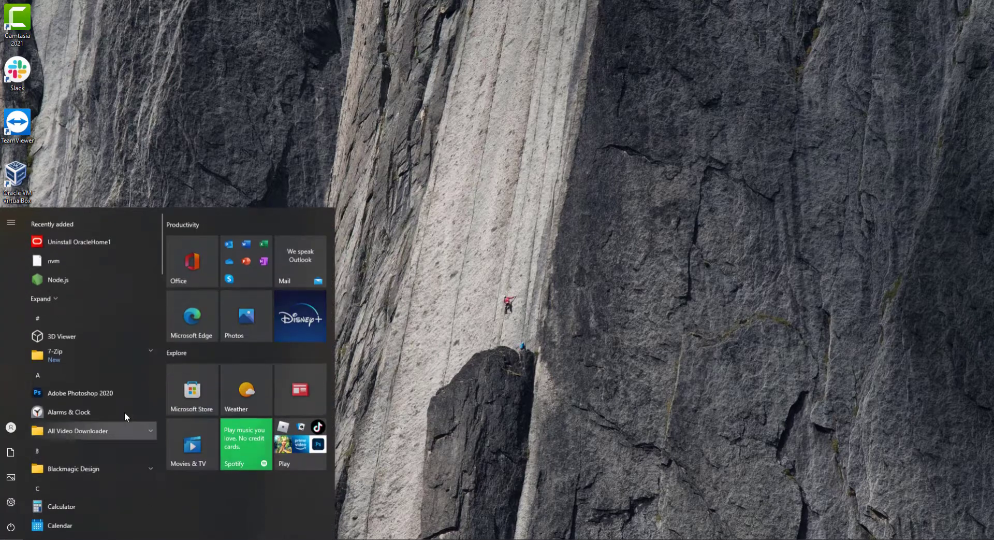
{"action": "type", "text": "c"}
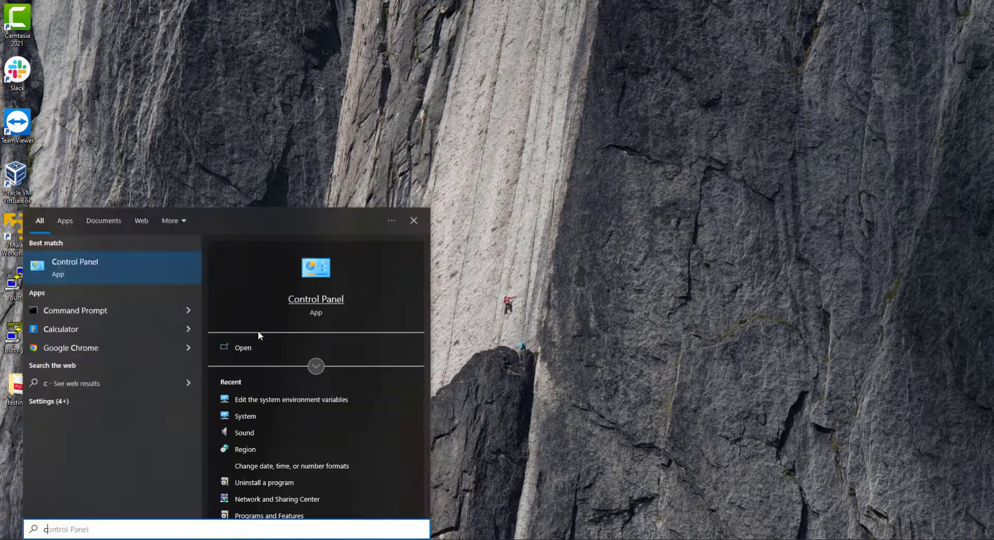
{"action": "left_click", "coordinate": [322, 301]}
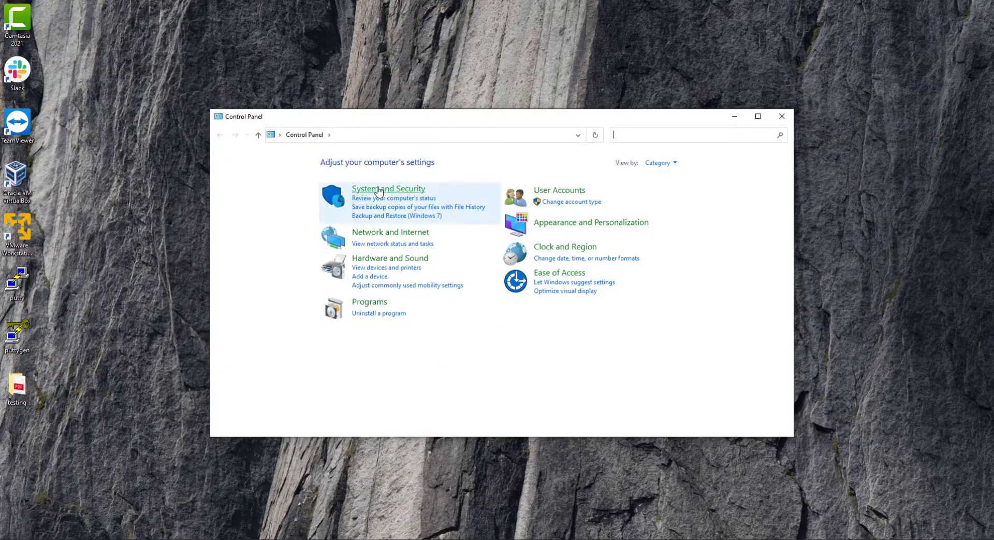
{"action": "left_click", "coordinate": [378, 191]}
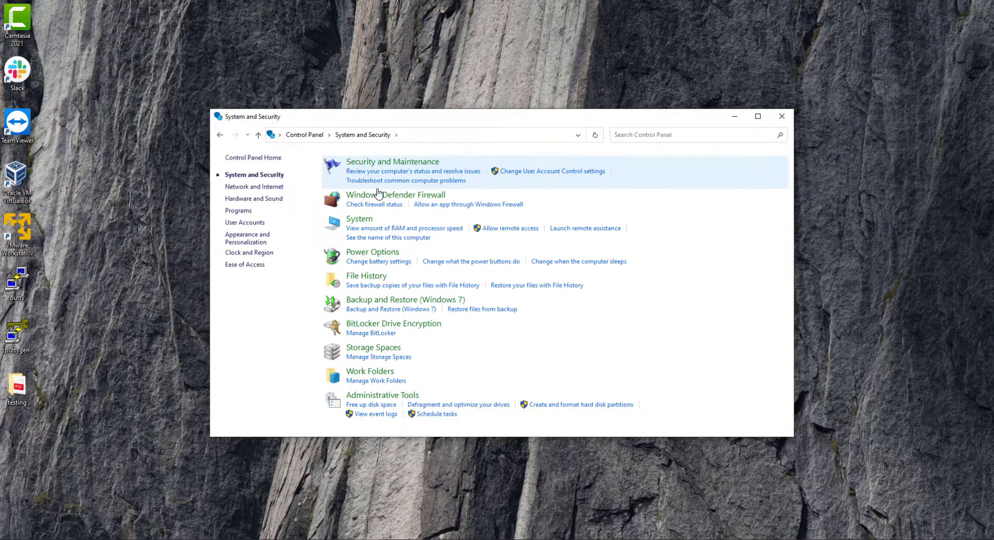
{"action": "left_click", "coordinate": [360, 220]}
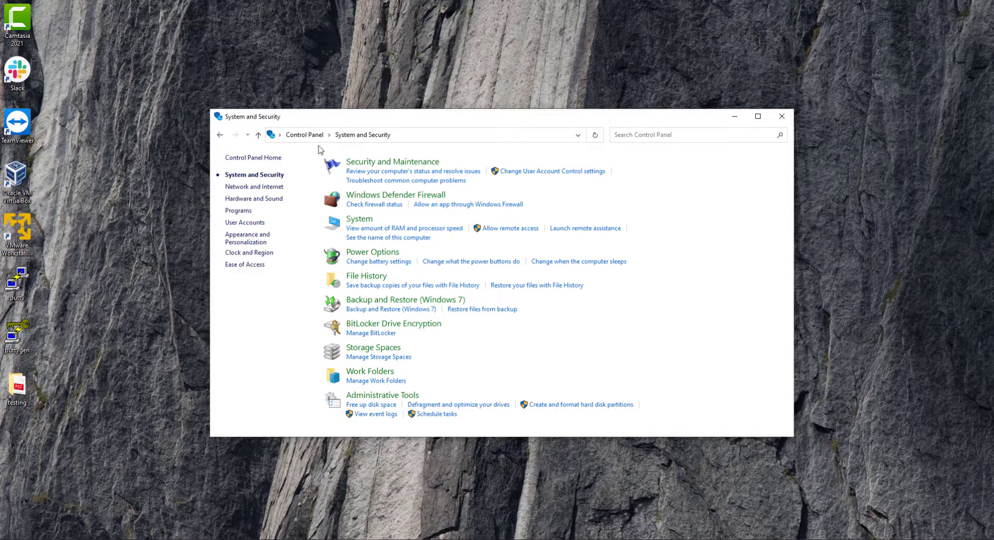
Step: Search Control Panel for "system" and open the Environment Variables dialog through the system environment variables setting
{"action": "left_click", "coordinate": [645, 137]}
{"action": "type", "text": "system"}
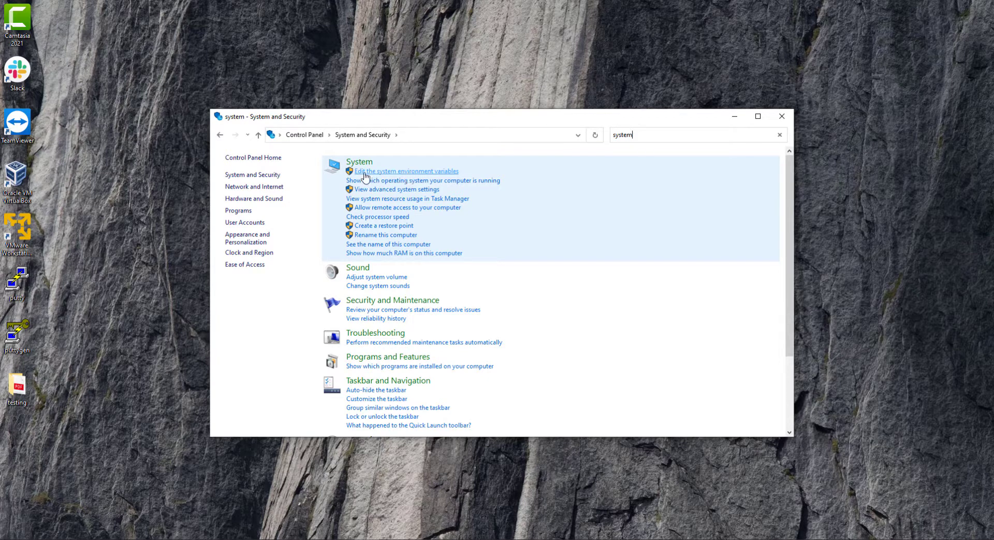
{"action": "left_click", "coordinate": [430, 172]}
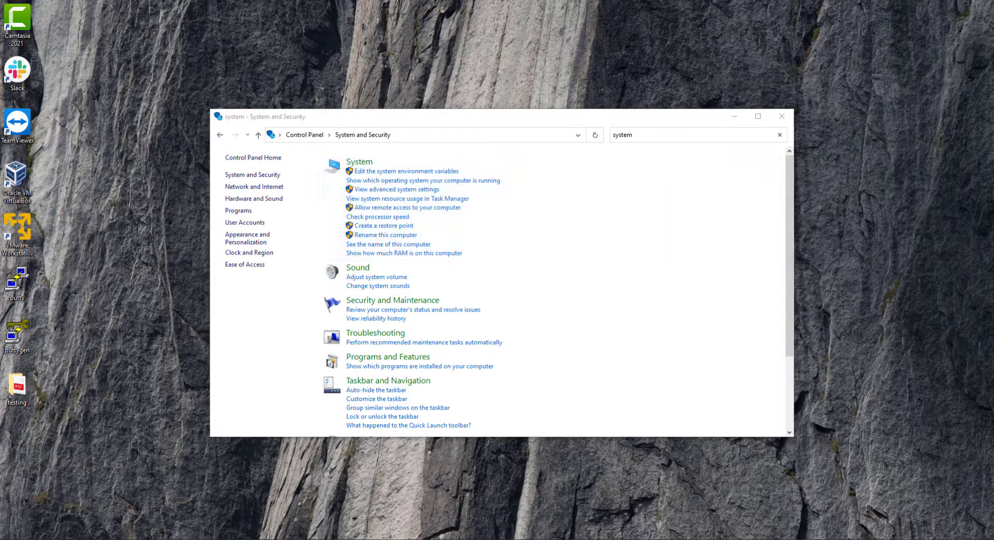
{"action": "left_click_drag", "start_coordinate": [436, 104], "coordinate": [598, 127]}
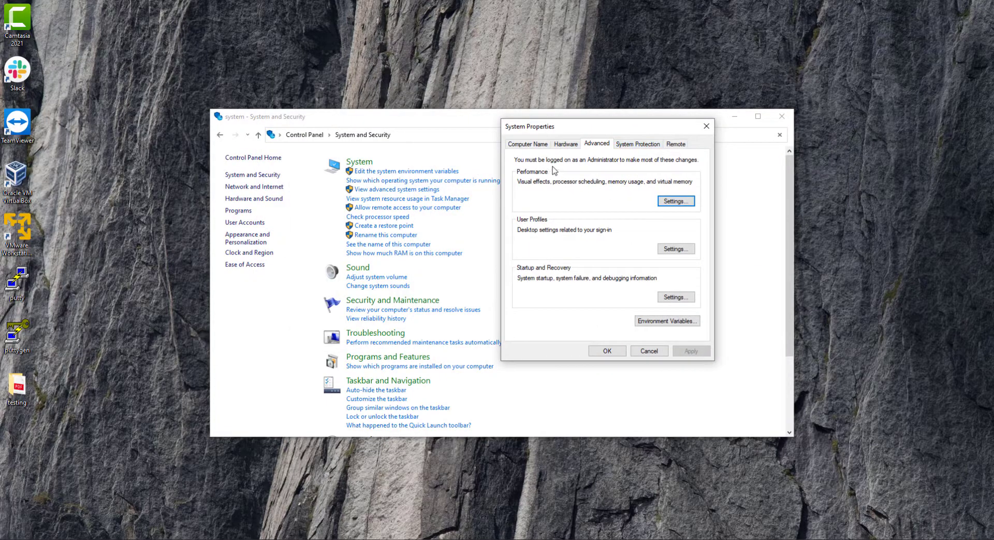
{"action": "left_click", "coordinate": [656, 322]}
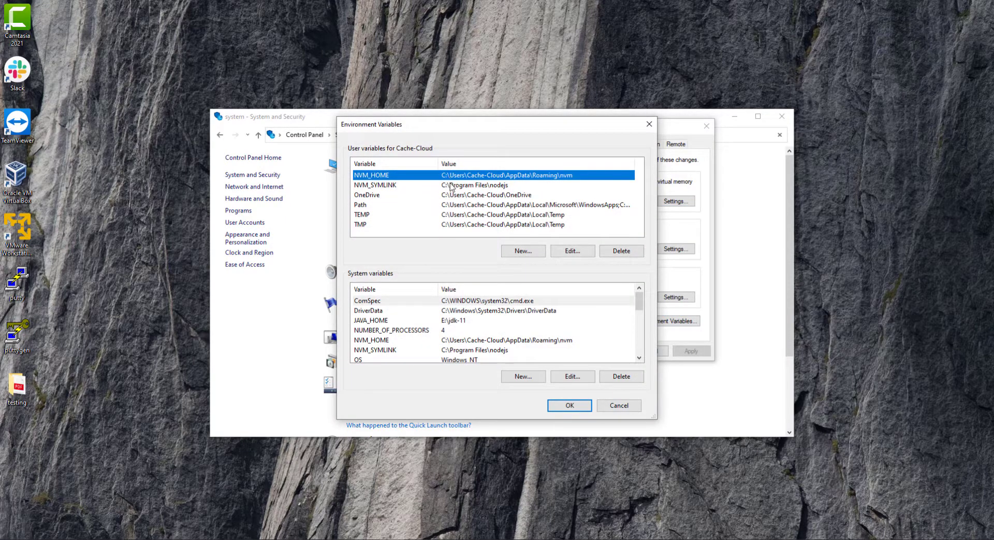
Step: Open the Path system variable for editing
{"action": "scroll", "coordinate": [414, 321], "scroll_direction": "down", "scroll_amount": 3}
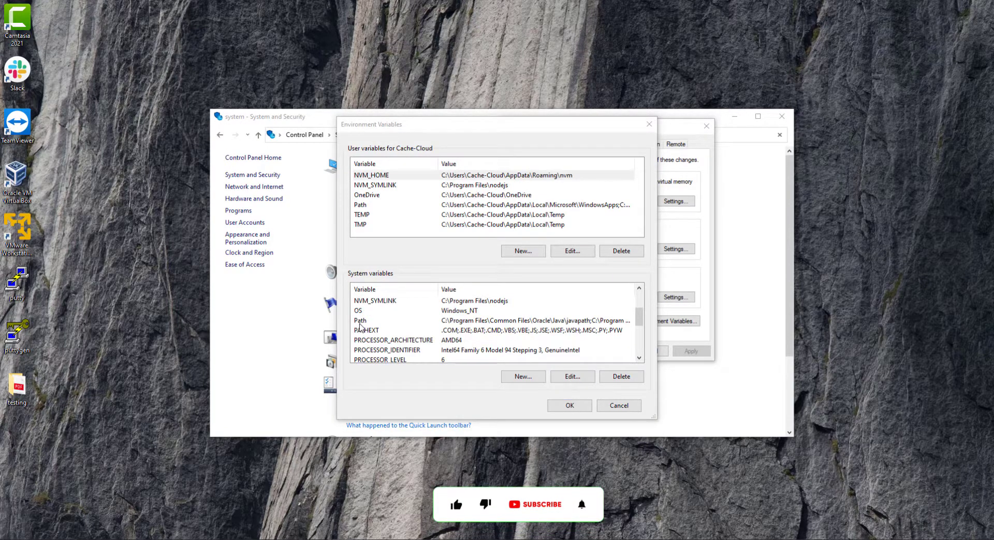
{"action": "left_click", "coordinate": [360, 322]}
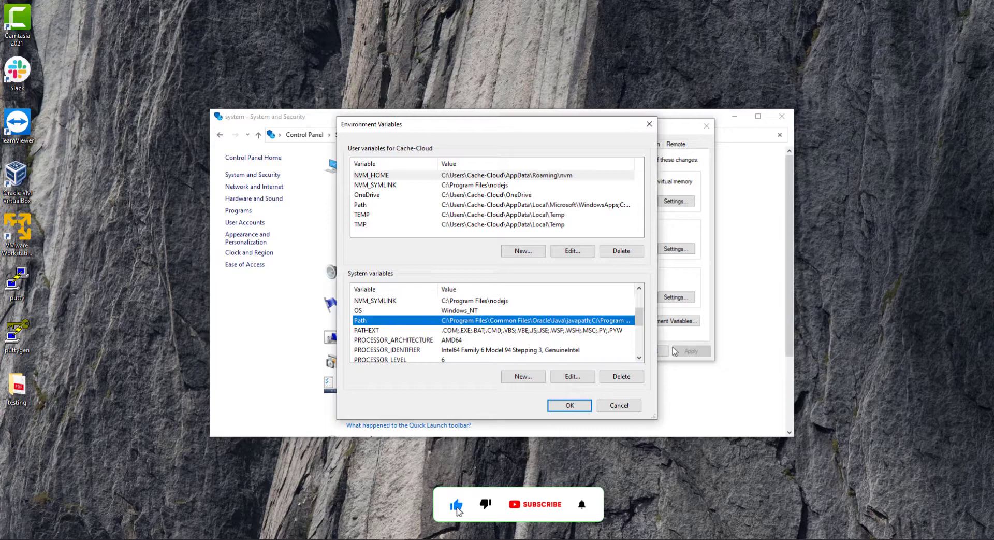
{"action": "left_click", "coordinate": [571, 377]}
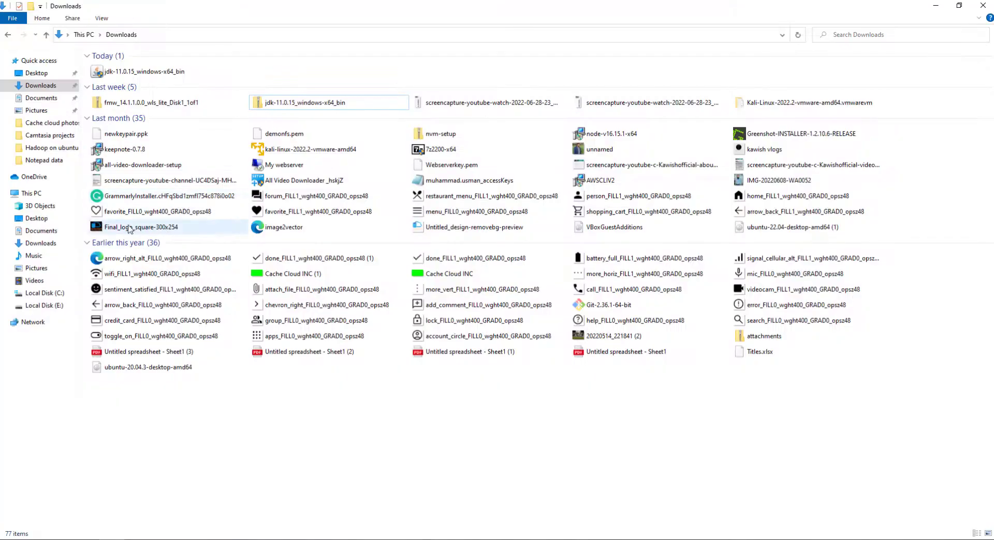
Step: Browse to C:\Program Files\Java\jdk-11.0.15\bin, copy the folder's full path, and minimize the file window
{"action": "left_click", "coordinate": [46, 293]}
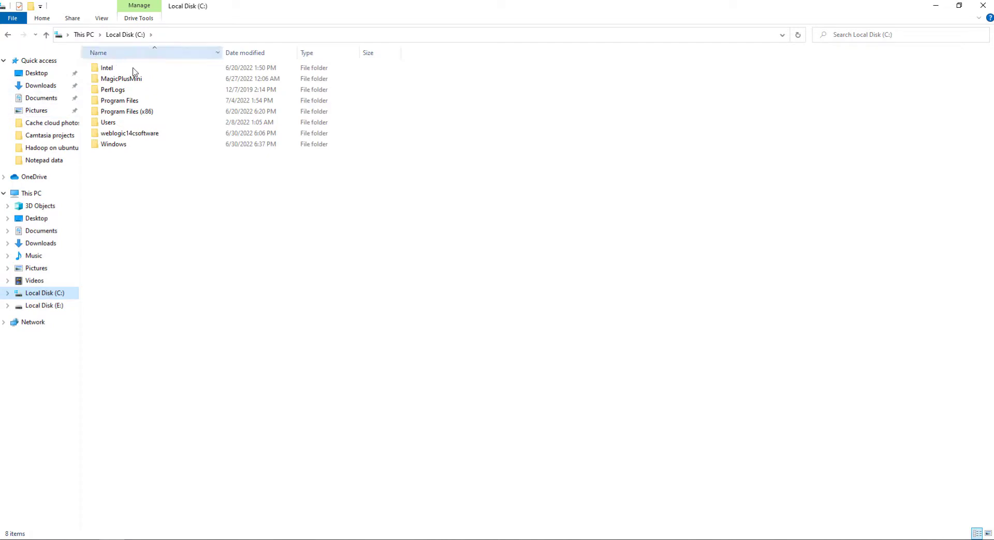
{"action": "double_click", "coordinate": [137, 102]}
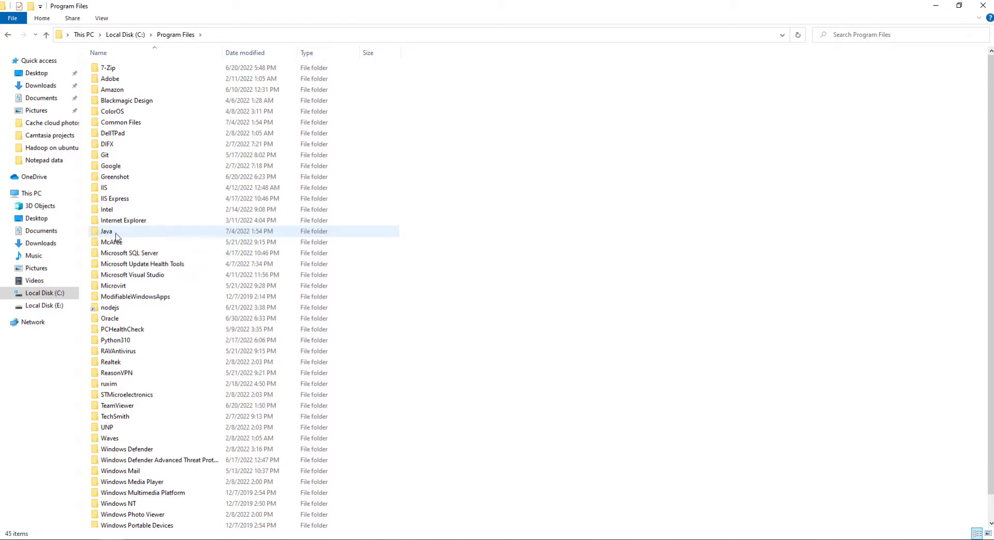
{"action": "double_click", "coordinate": [115, 234]}
{"action": "double_click", "coordinate": [123, 69]}
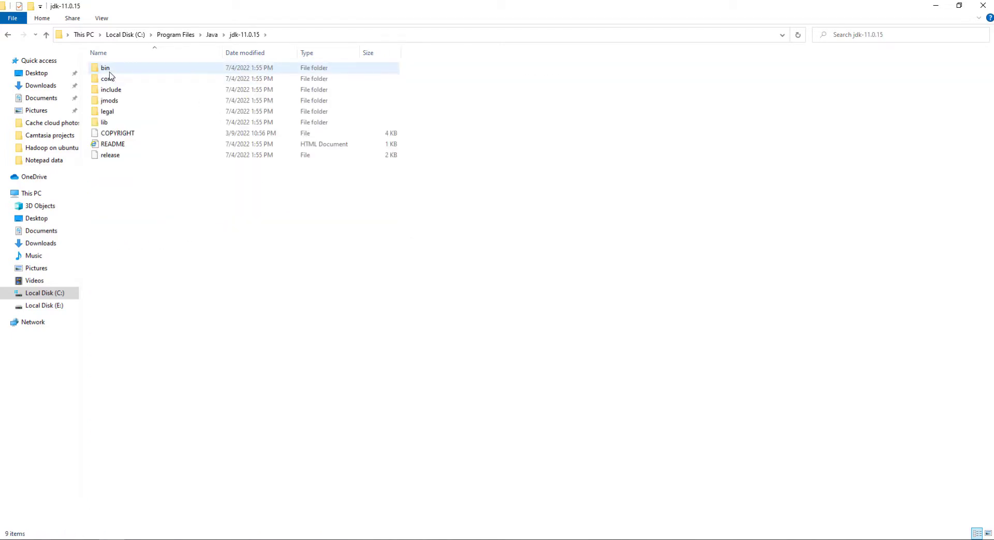
{"action": "double_click", "coordinate": [118, 73]}
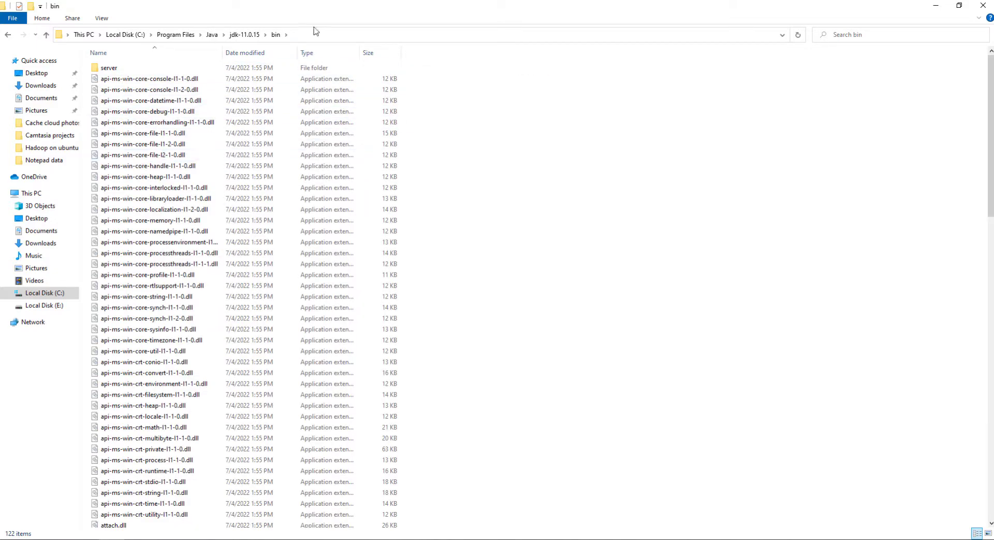
{"action": "left_click", "coordinate": [322, 33]}
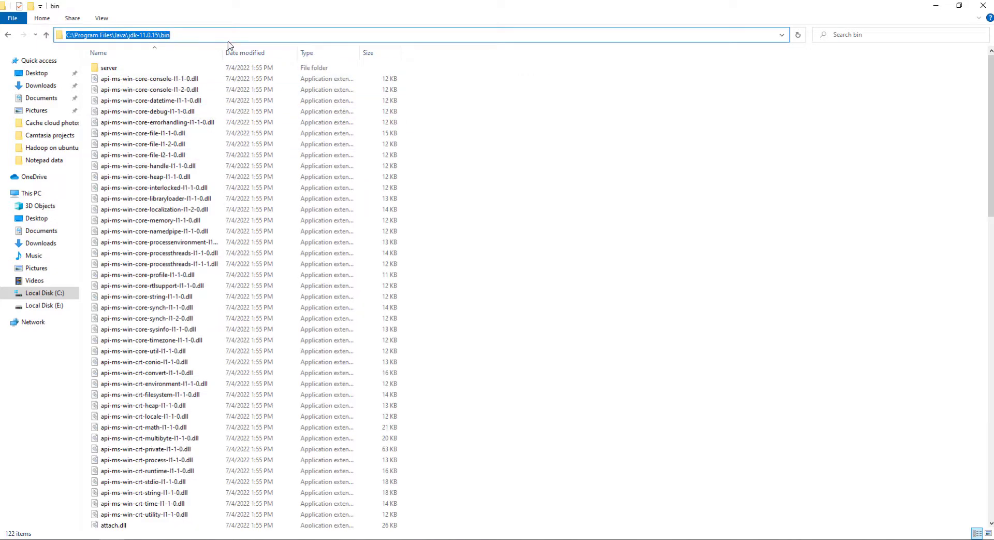
{"action": "right_click", "coordinate": [120, 34]}
{"action": "left_click", "coordinate": [163, 70]}
{"action": "left_click", "coordinate": [936, 5]}
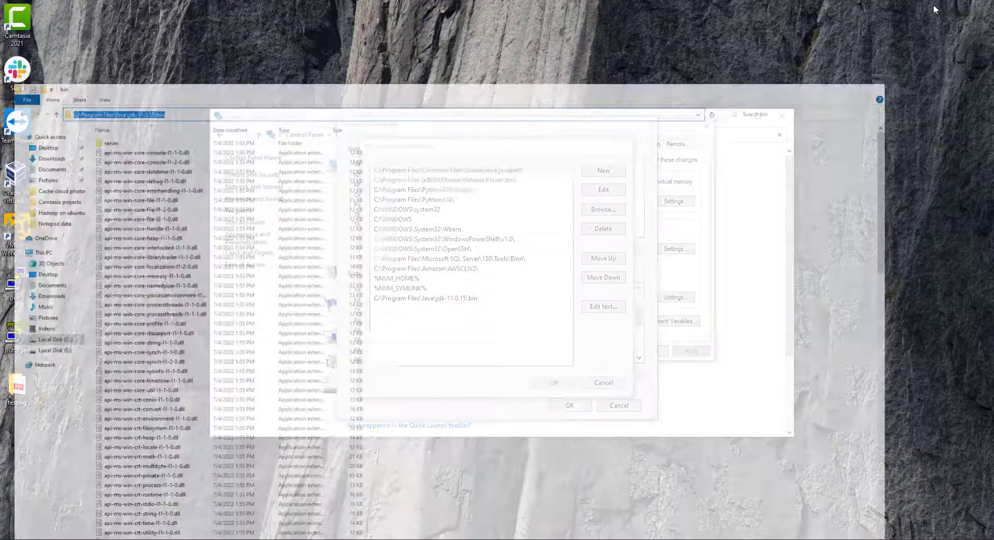
Step: Add C:\Program Files\Java\jdk-11.0.15\bin as a new Path entry, confirm all the open settings dialogs, and close Control Panel
{"action": "left_click", "coordinate": [603, 171]}
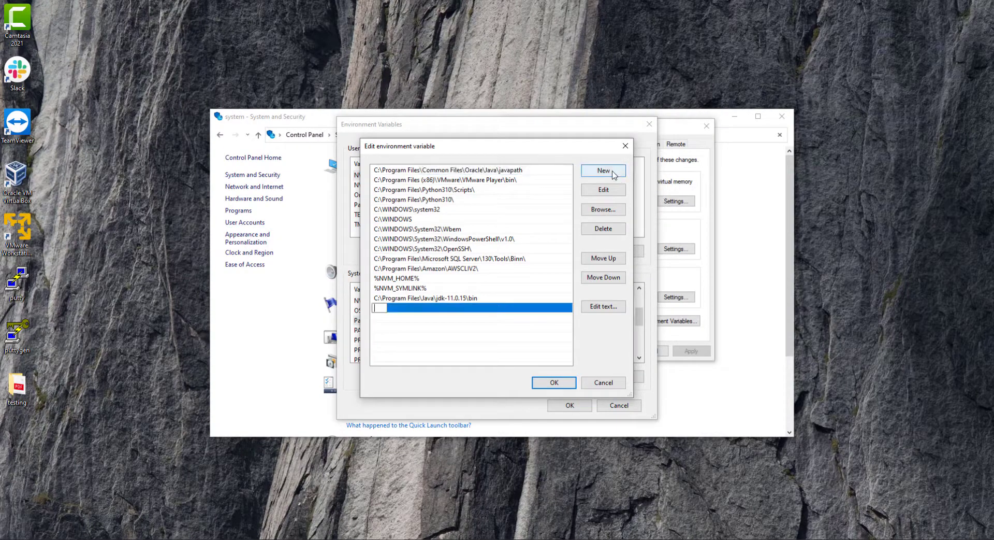
{"action": "right_click", "coordinate": [383, 306]}
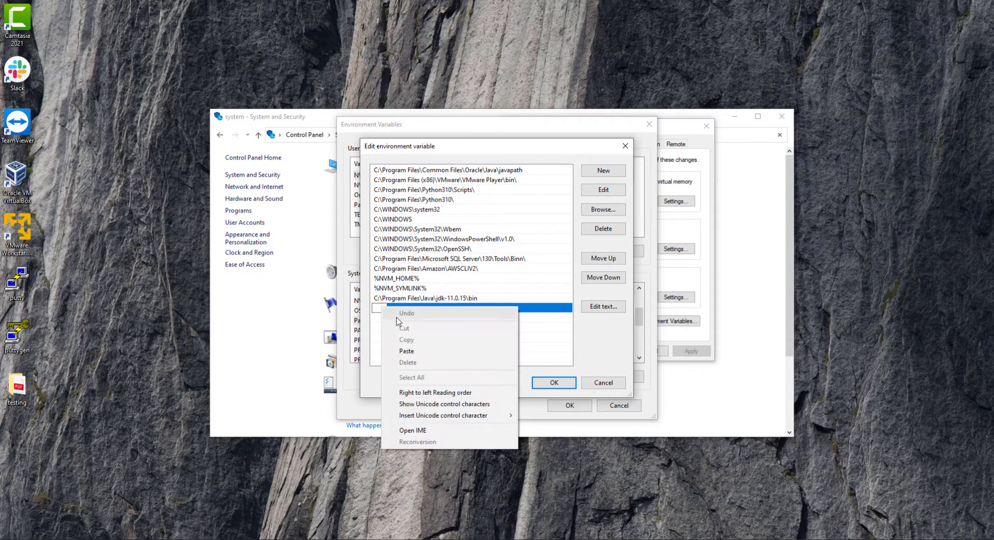
{"action": "left_click", "coordinate": [407, 351]}
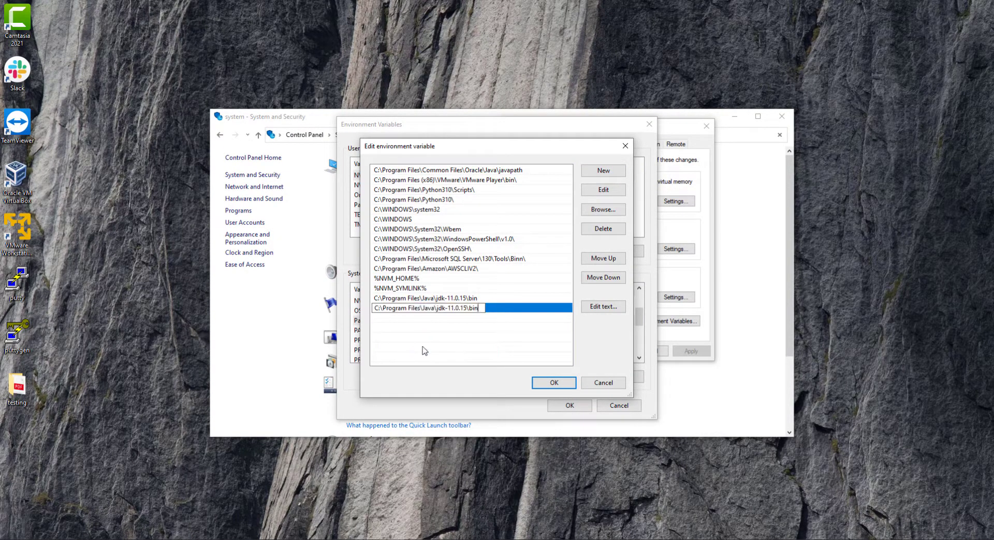
{"action": "left_click", "coordinate": [554, 382]}
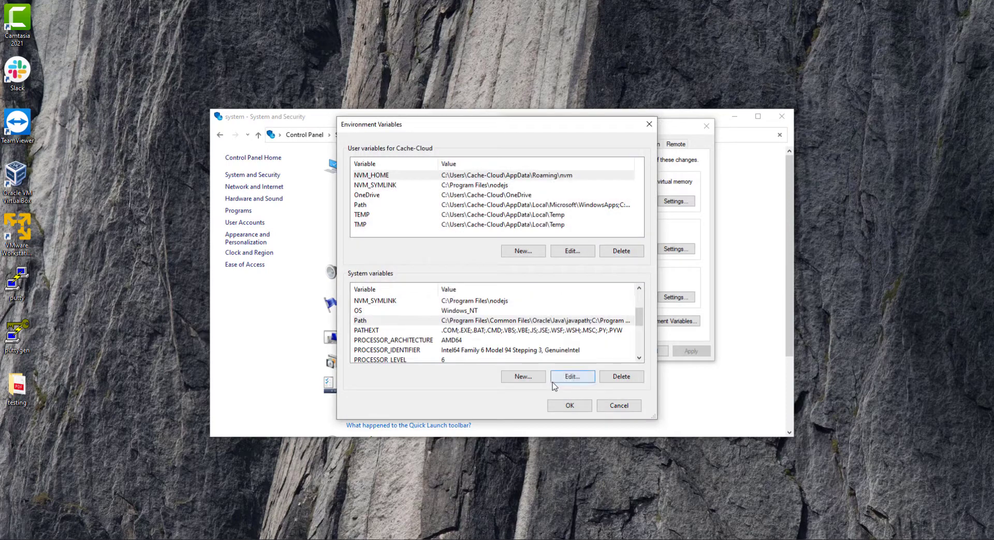
{"action": "left_click", "coordinate": [573, 407]}
{"action": "left_click", "coordinate": [604, 350]}
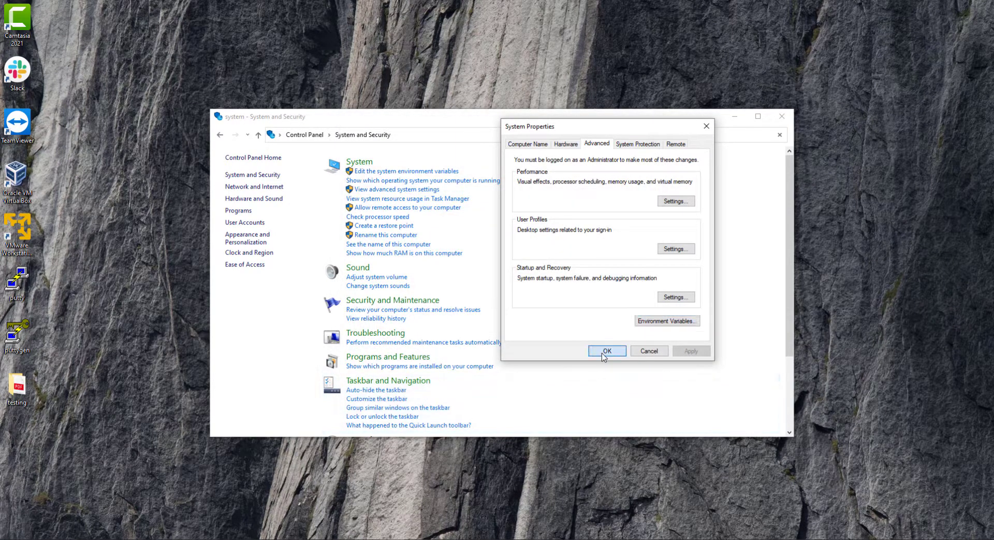
{"action": "left_click", "coordinate": [781, 116]}
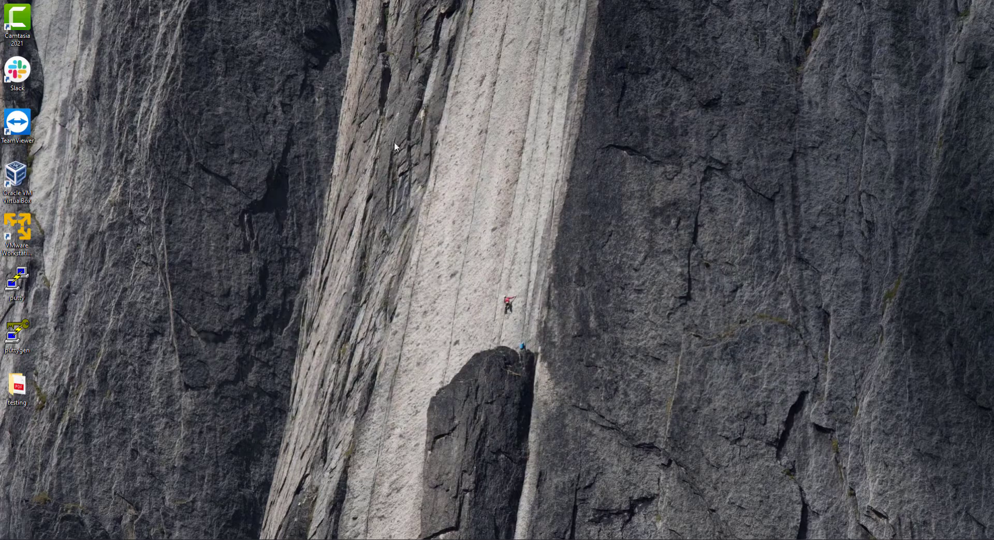
{"action": "right_click", "coordinate": [395, 142]}
{"action": "left_click", "coordinate": [404, 170]}
Step: Find Command Prompt by searching for "cmd", run it as administrator, and reposition its window on the desktop
{"action": "left_click", "coordinate": [11, 533]}
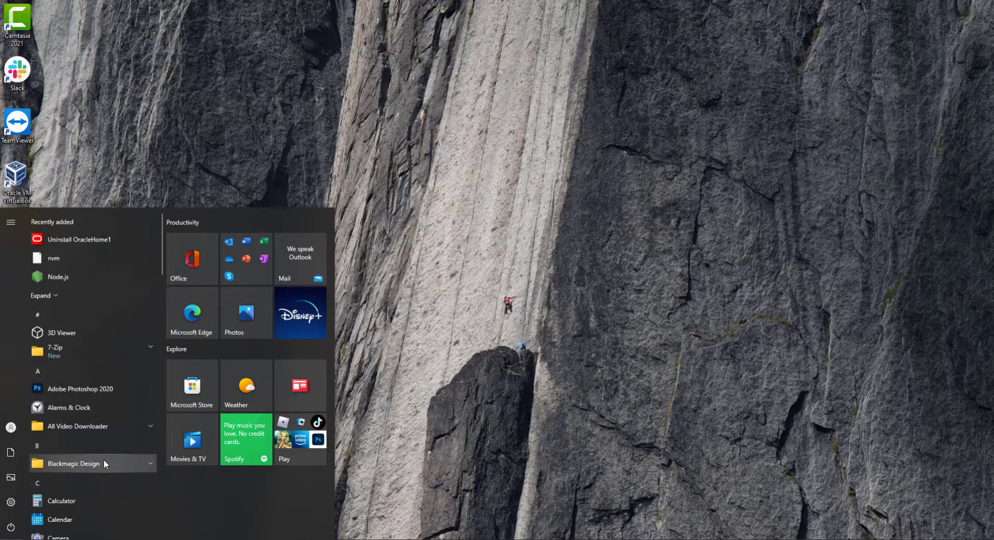
{"action": "type", "text": "cmd"}
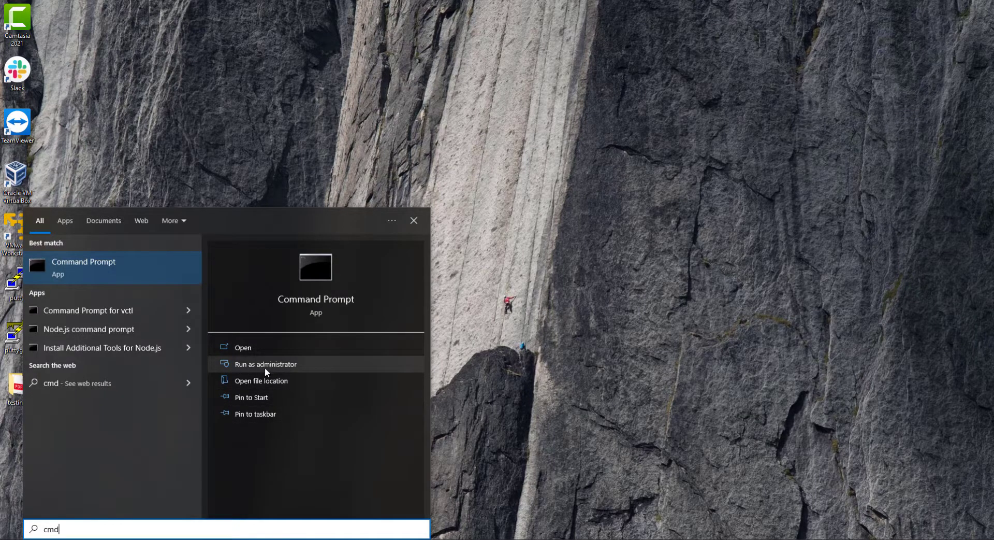
{"action": "left_click", "coordinate": [260, 368]}
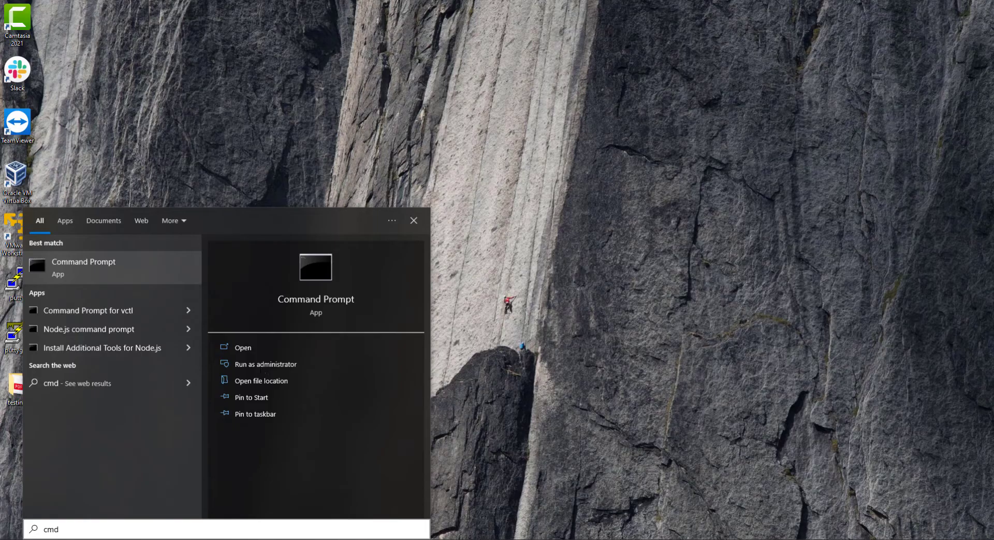
{"action": "left_click_drag", "start_coordinate": [548, 93], "coordinate": [654, 78]}
{"action": "left_click", "coordinate": [405, 115]}
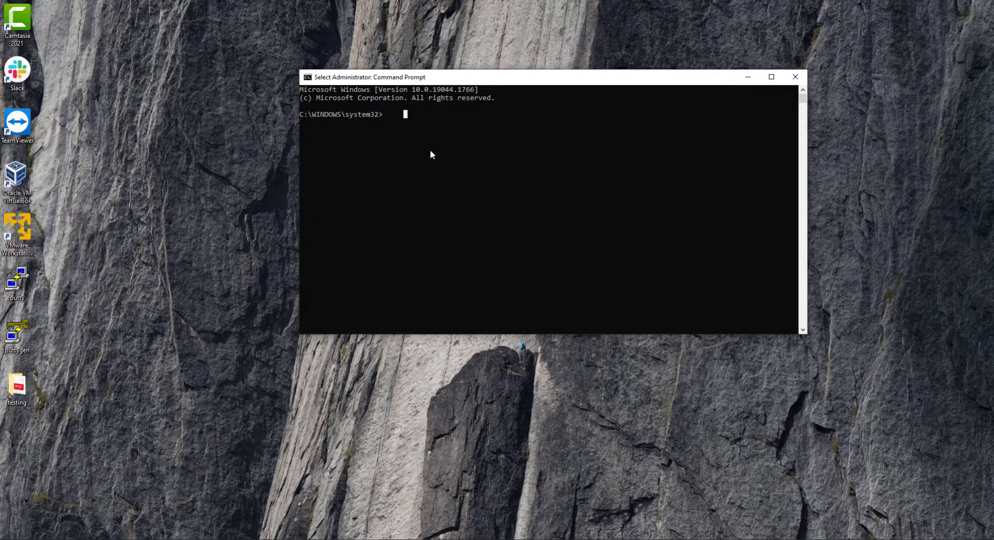
Step: Check the installed Java version with java -version and highlight the version number in the output
{"action": "type", "text": "java -version"}
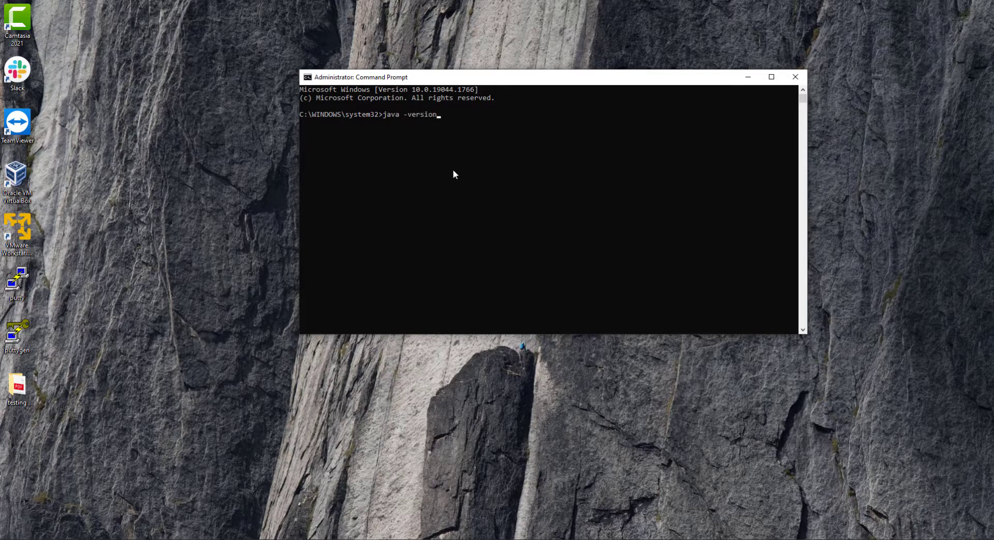
{"action": "key", "text": "Return"}
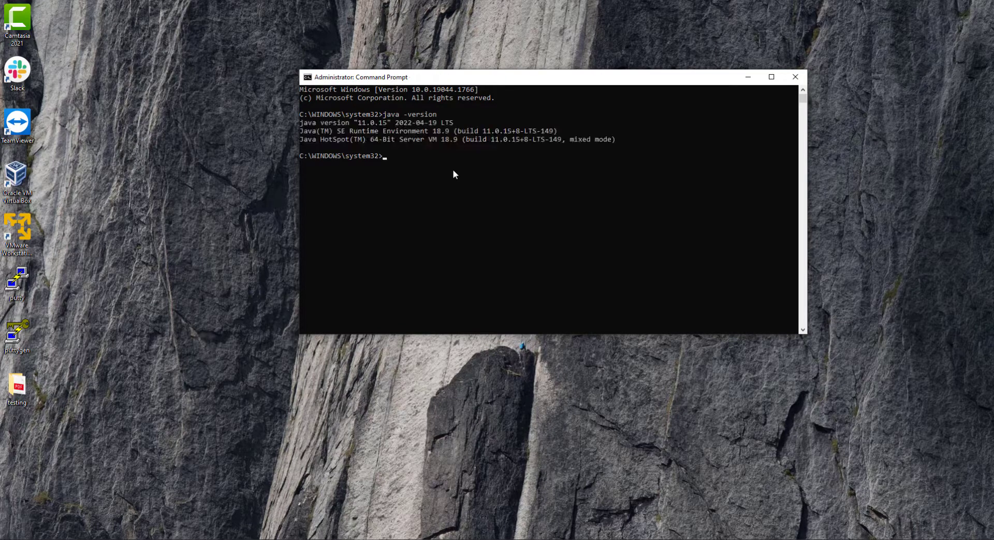
{"action": "left_click_drag", "start_coordinate": [388, 122], "coordinate": [370, 126]}
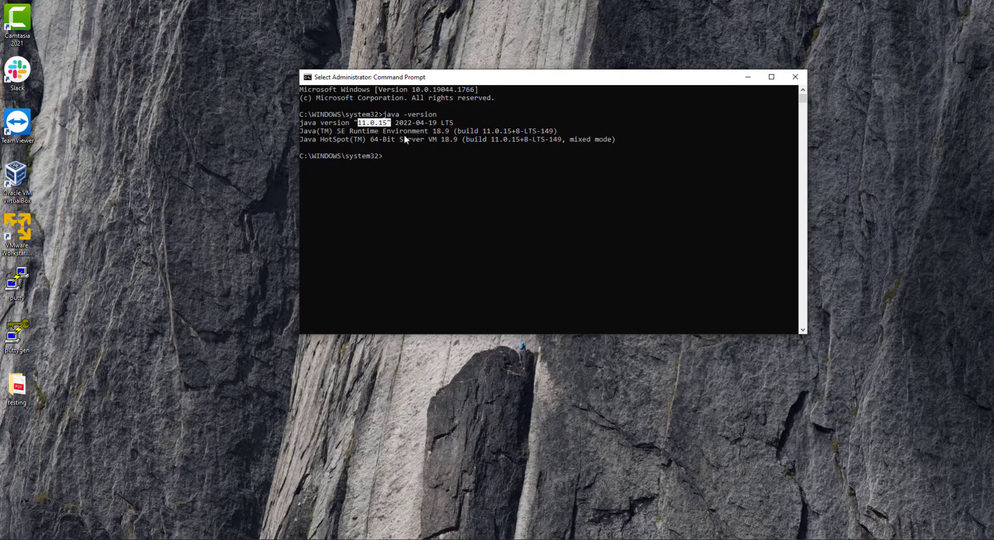
{"action": "left_click", "coordinate": [393, 155]}
Step: Run the Java compiler command javac without arguments and look through its list of options
{"action": "type", "text": "jka"}
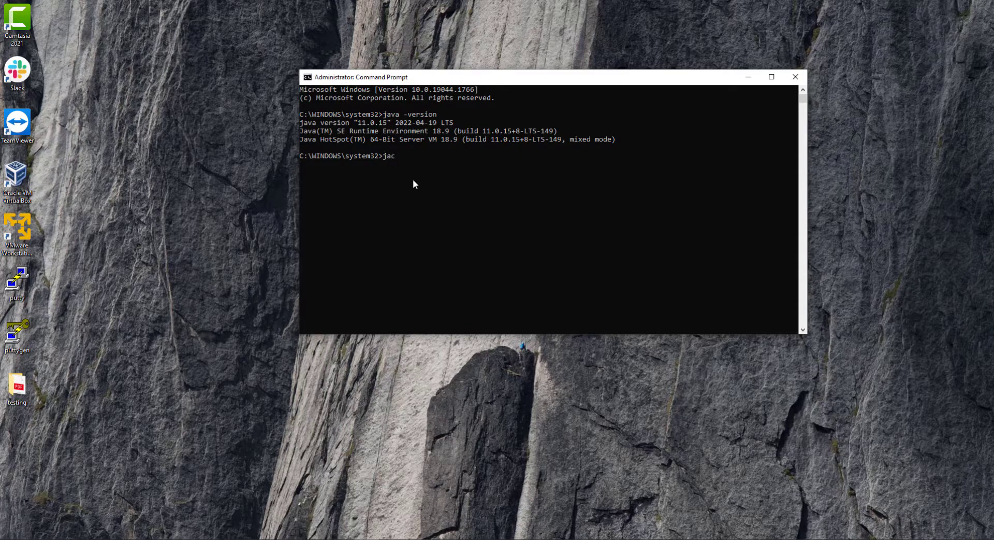
{"action": "key", "text": "Return"}
{"action": "scroll", "coordinate": [483, 269], "scroll_direction": "up", "scroll_amount": 14}
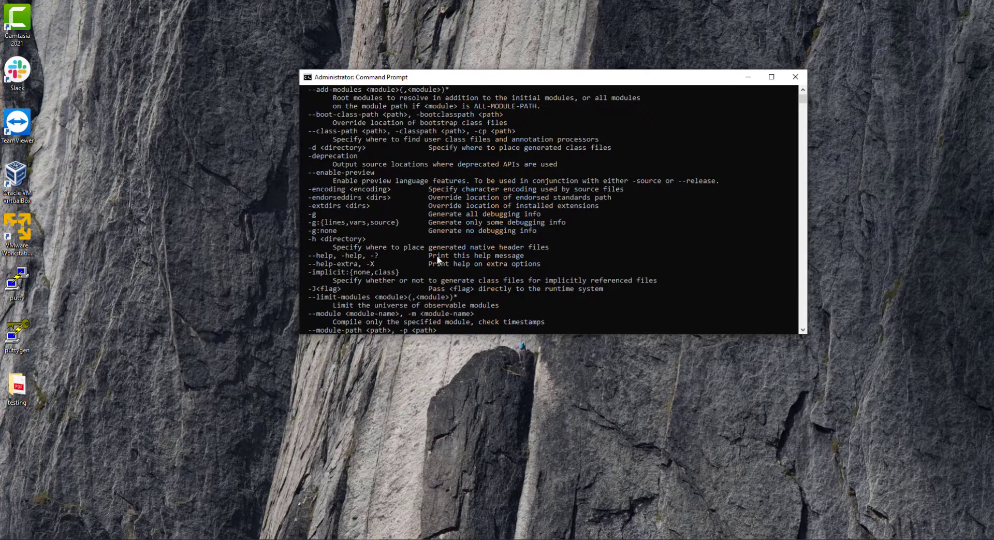
{"action": "scroll", "coordinate": [387, 262], "scroll_direction": "down", "scroll_amount": 15}
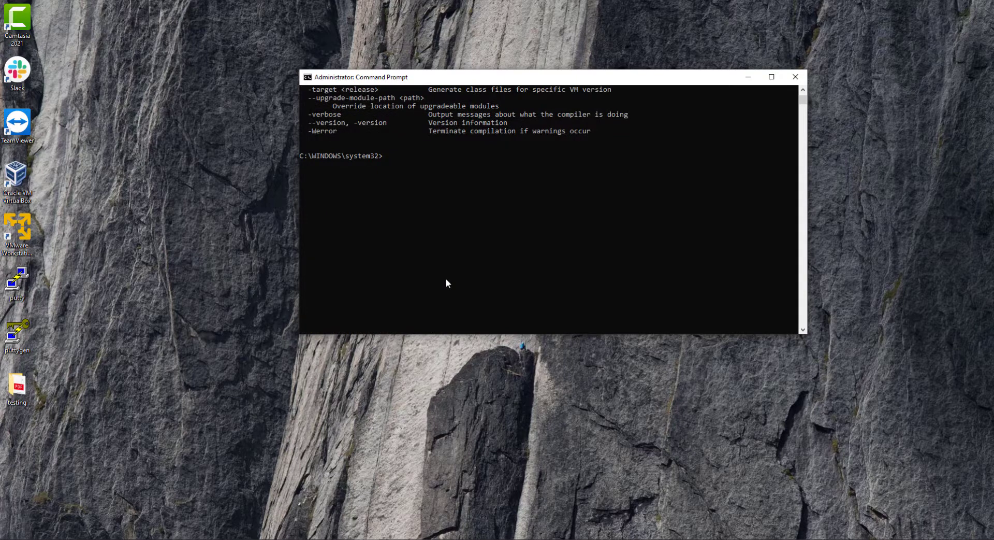